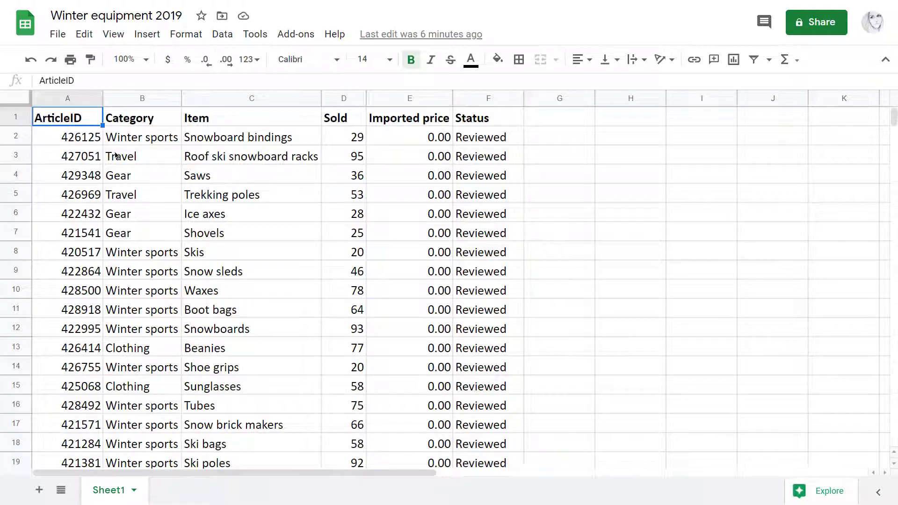
Scroll down through the Winter equipment 2019 data and back up to the top.
{"action": "scroll", "coordinate": [125, 235], "scroll_direction": "down", "scroll_amount": 10}
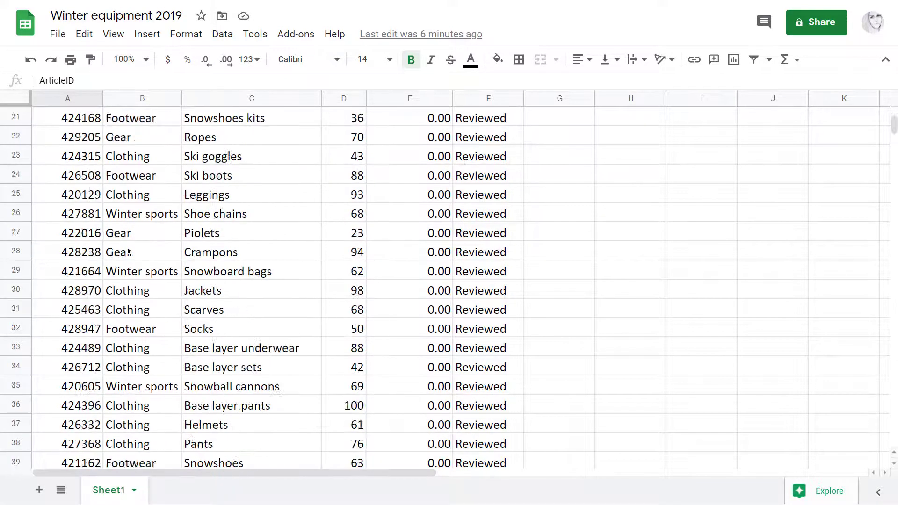
{"action": "scroll", "coordinate": [128, 251], "scroll_direction": "down", "scroll_amount": 6}
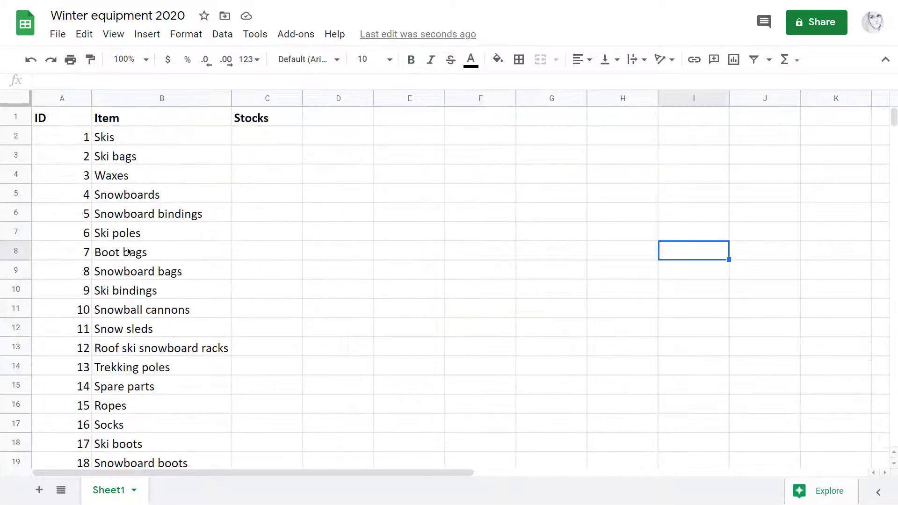
{"action": "scroll", "coordinate": [161, 216], "scroll_direction": "down", "scroll_amount": 6}
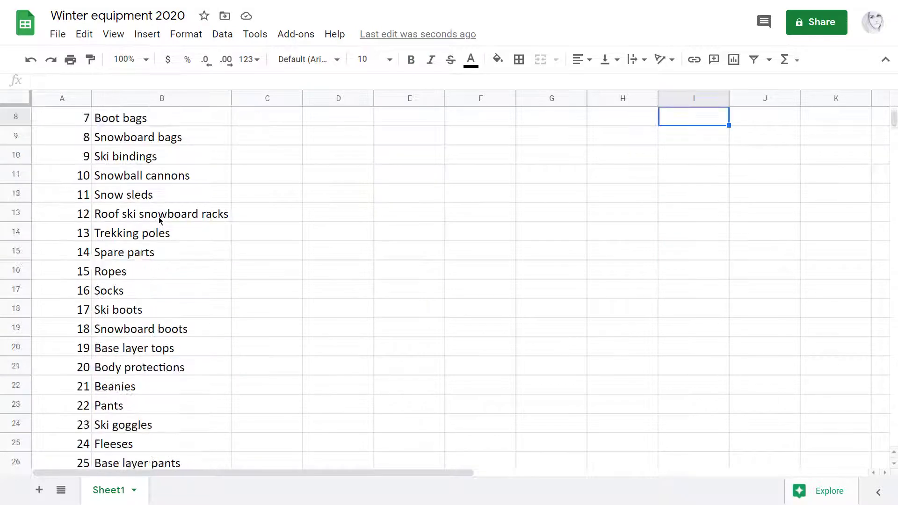
{"action": "scroll", "coordinate": [159, 221], "scroll_direction": "down", "scroll_amount": 1}
{"action": "scroll", "coordinate": [159, 221], "scroll_direction": "up", "scroll_amount": 7}
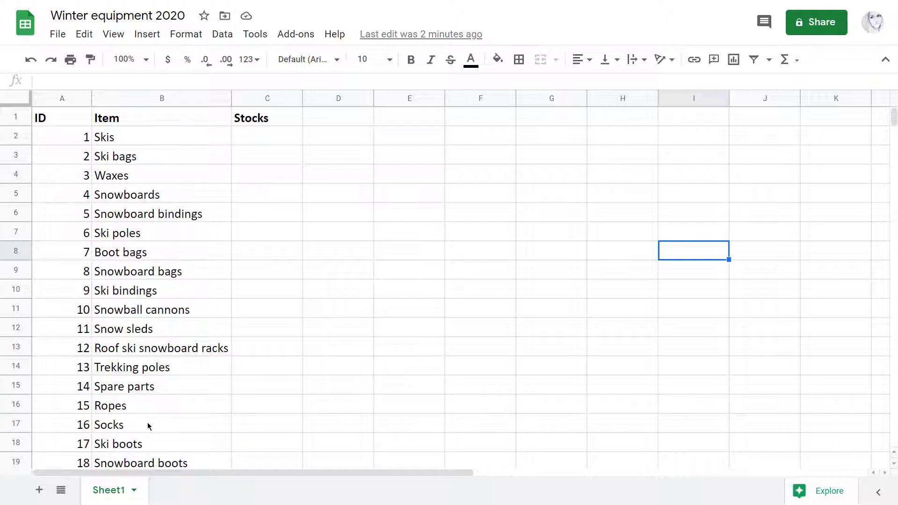
Launch Power Tools from Add-ons and start the Merge sheets wizard with Sheet1 A1:C32 as the main table.
{"action": "left_click", "coordinate": [309, 36]}
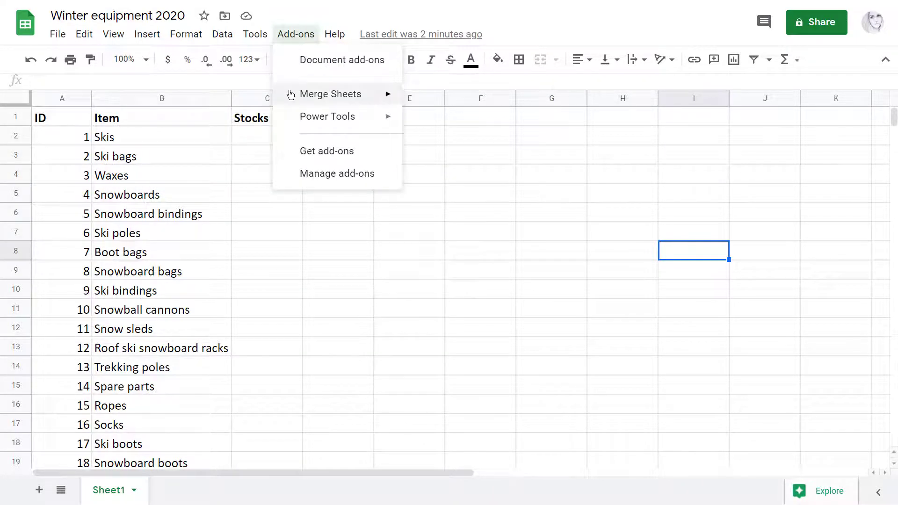
{"action": "mouse_move", "coordinate": [290, 95]}
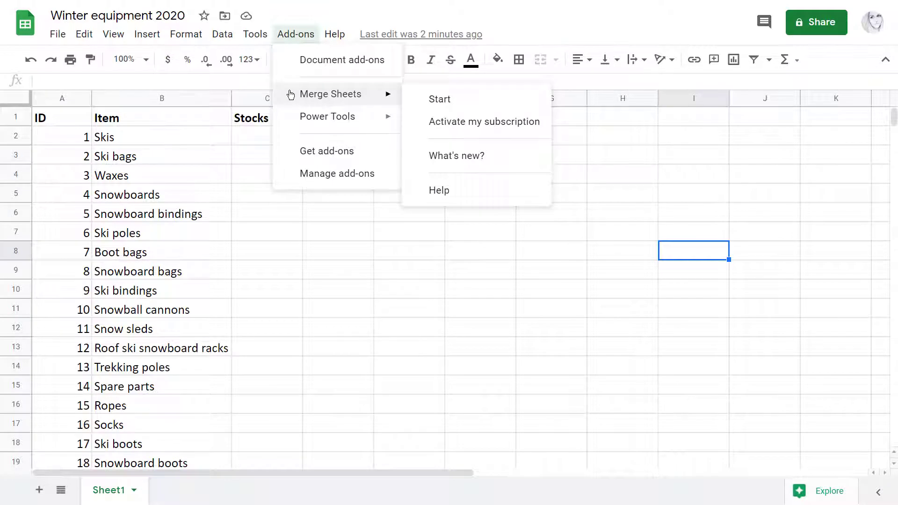
{"action": "mouse_move", "coordinate": [294, 117]}
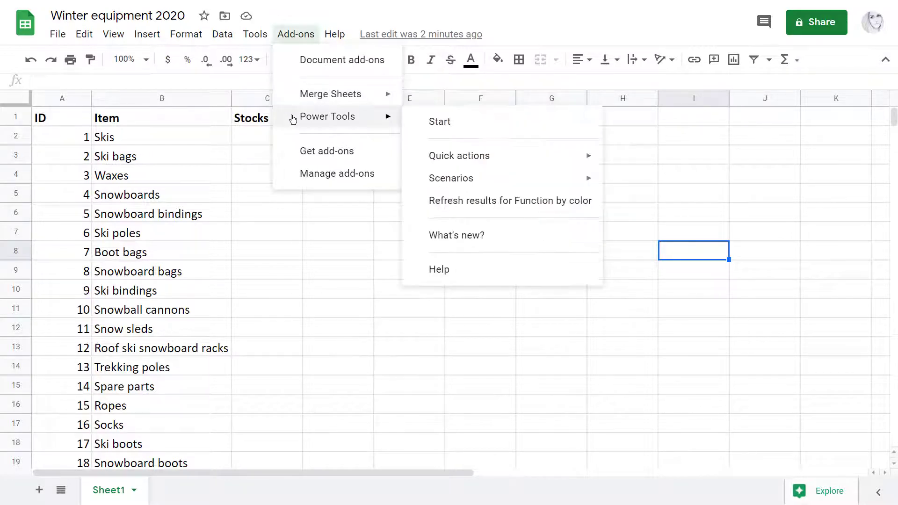
{"action": "left_click", "coordinate": [468, 124]}
{"action": "left_click", "coordinate": [792, 133]}
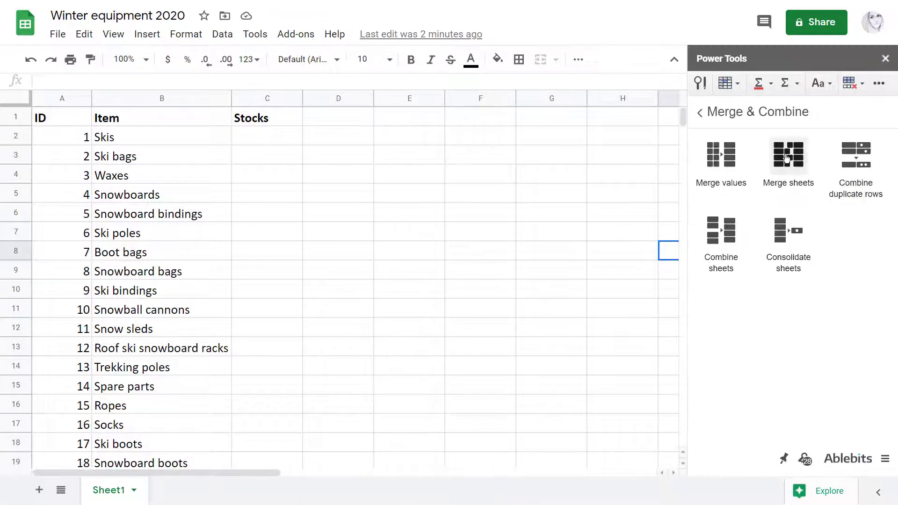
{"action": "left_click", "coordinate": [787, 159]}
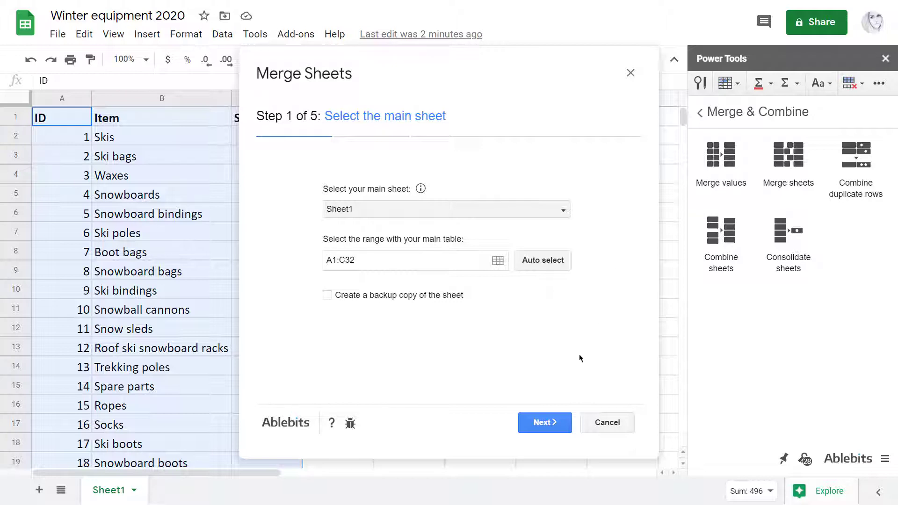
Accept Sheet1 A1:C32 as the main table and choose to pick the lookup spreadsheet from Drive.
{"action": "left_click", "coordinate": [544, 423]}
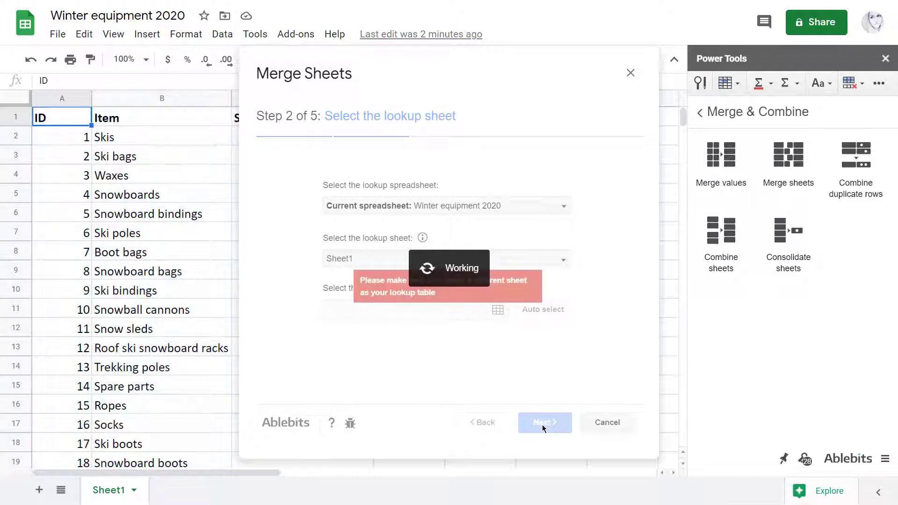
{"action": "left_click", "coordinate": [543, 427]}
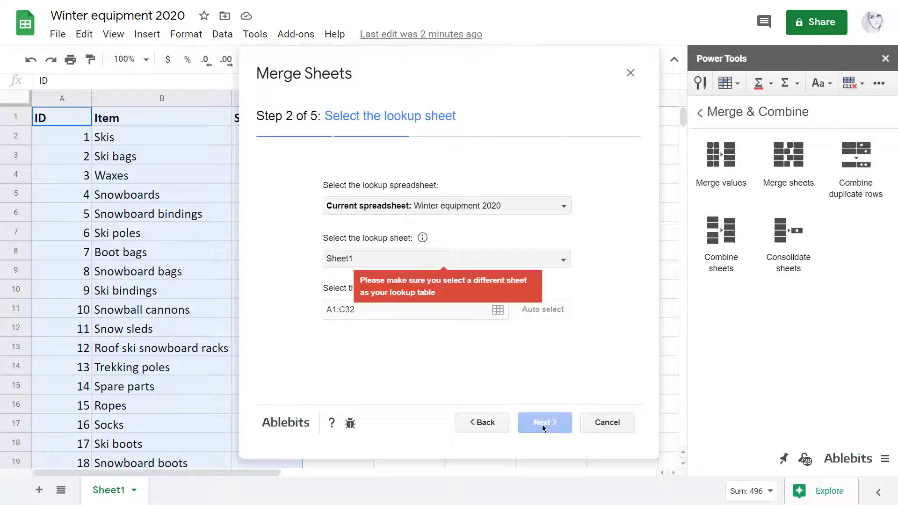
{"action": "left_click", "coordinate": [531, 210]}
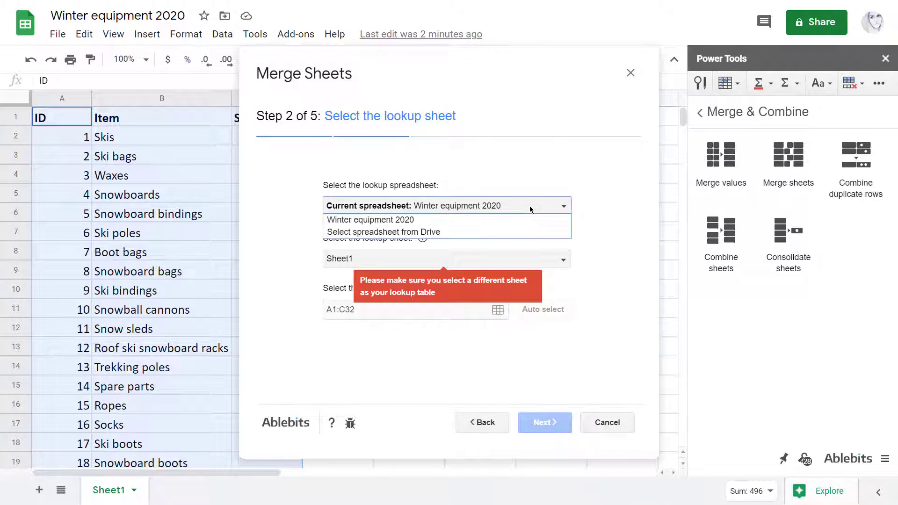
{"action": "left_click", "coordinate": [529, 232]}
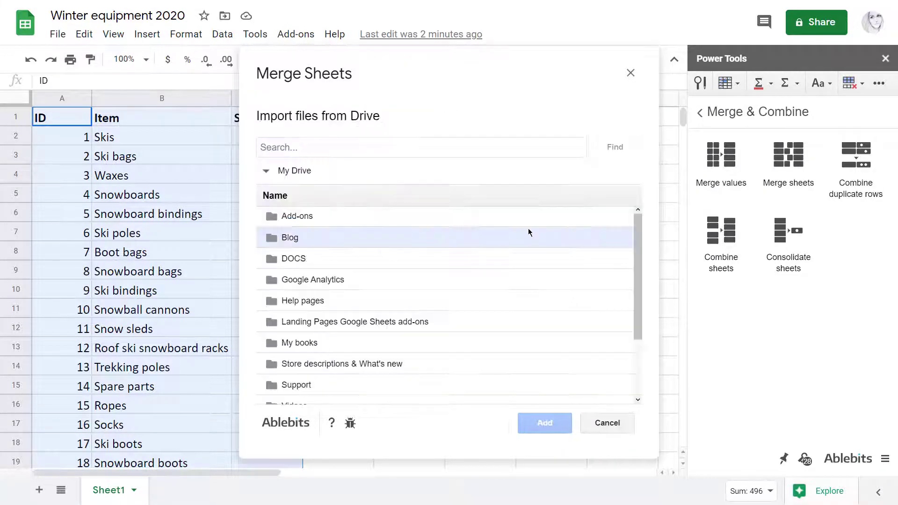
Search Drive for 'winter' and use Sheet1 of Winter equipment 2019 as the lookup sheet.
{"action": "left_click", "coordinate": [336, 151]}
{"action": "type", "text": "wint"}
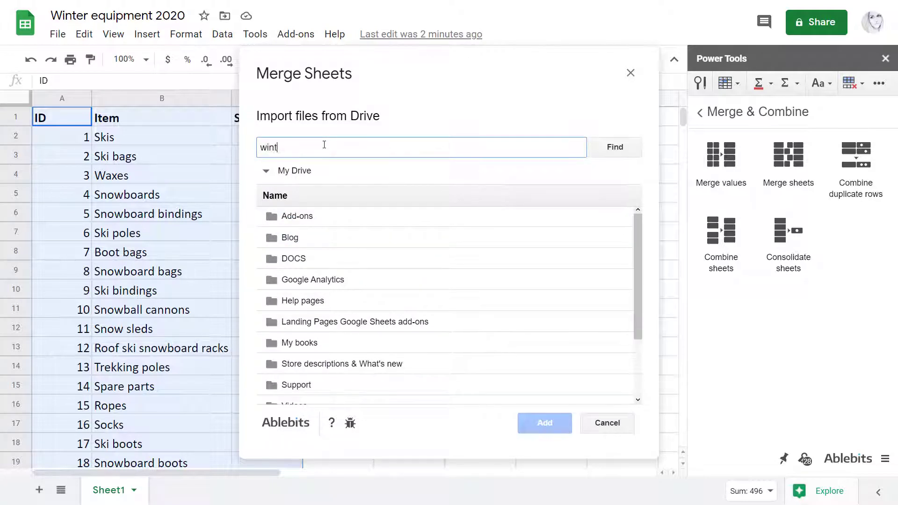
{"action": "type", "text": "er"}
{"action": "left_click", "coordinate": [599, 151]}
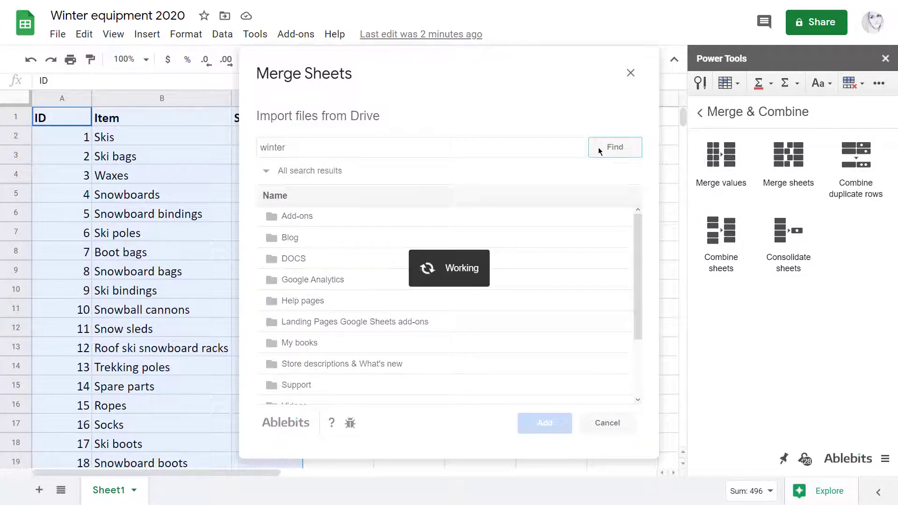
{"action": "left_click", "coordinate": [426, 217]}
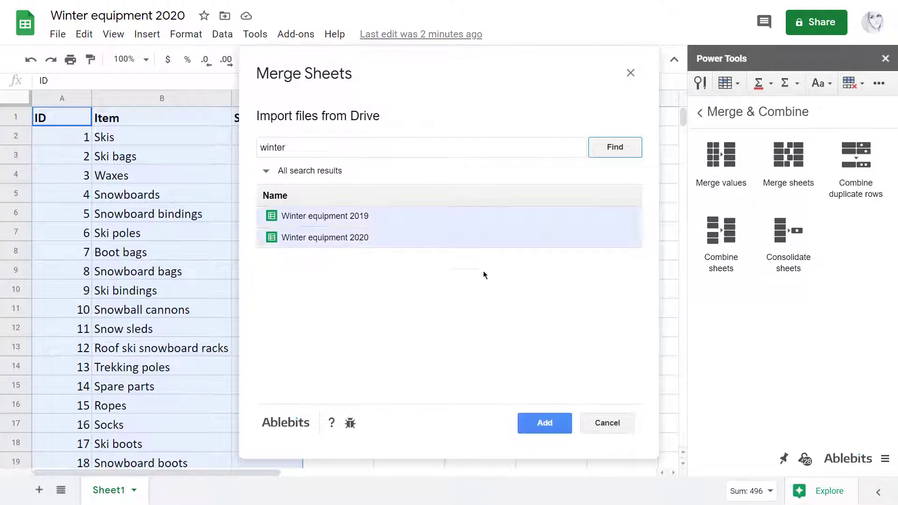
{"action": "left_click", "coordinate": [540, 424]}
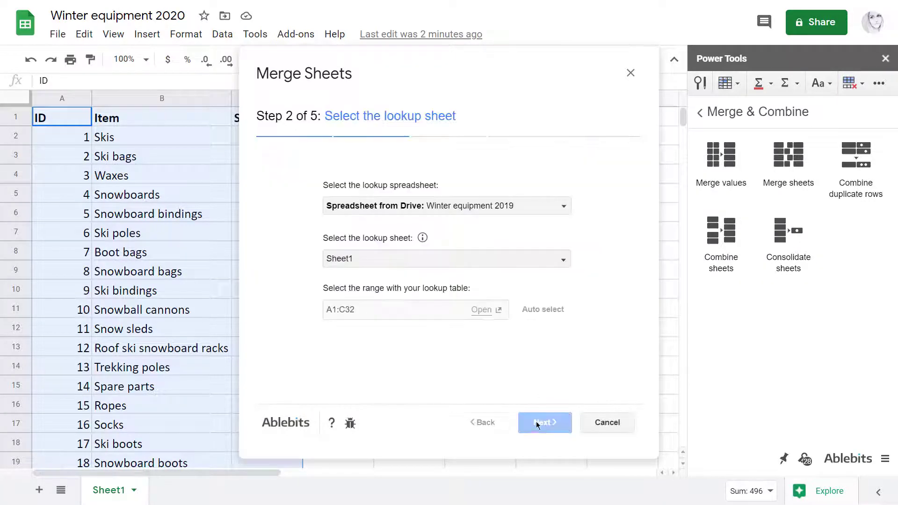
{"action": "left_click", "coordinate": [444, 260]}
{"action": "left_click", "coordinate": [442, 274]}
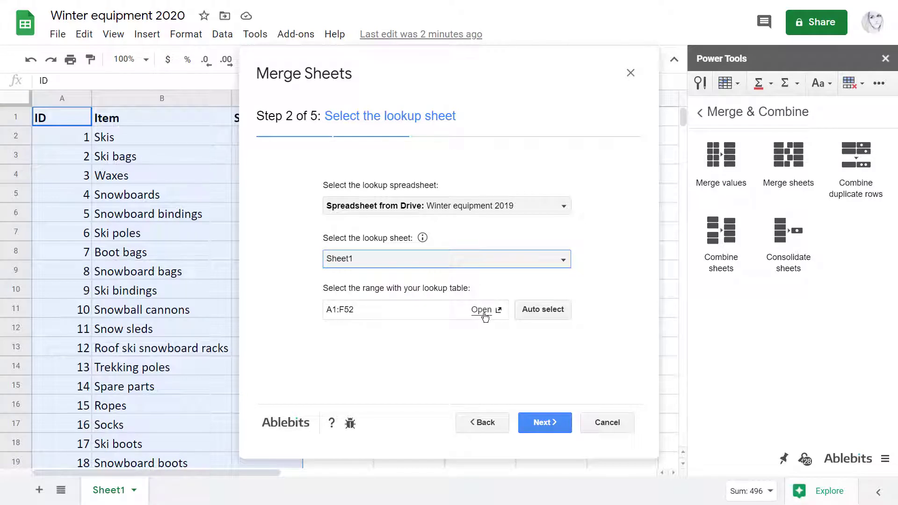
{"action": "left_click", "coordinate": [544, 428]}
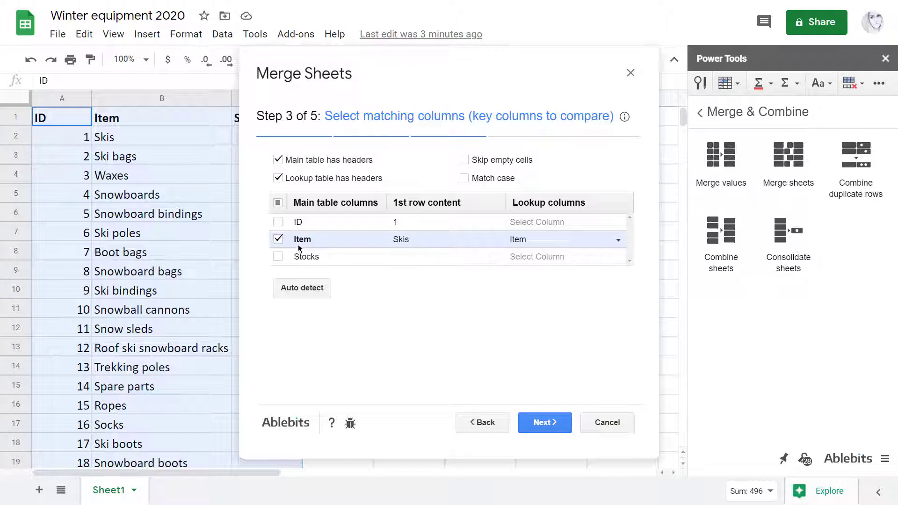
Set Item as the key column, matched to the lookup table's Item column.
{"action": "left_click", "coordinate": [529, 245]}
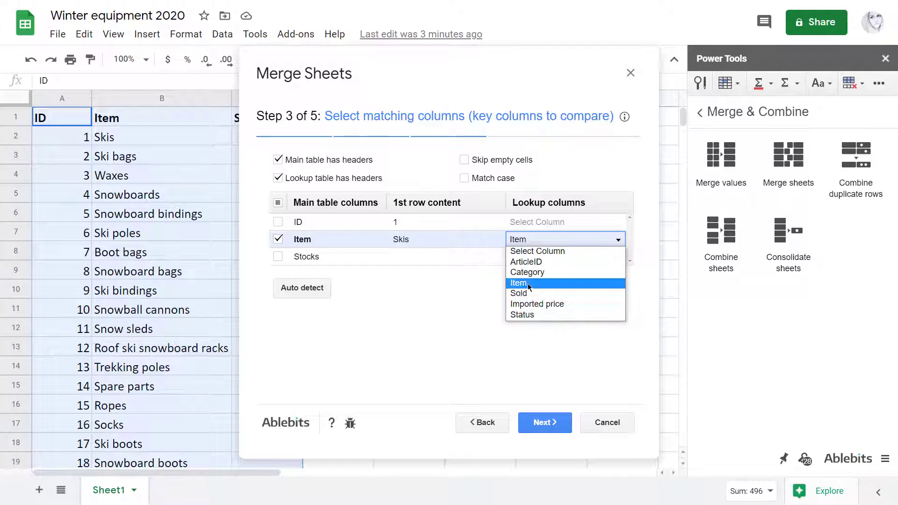
{"action": "left_click", "coordinate": [529, 284]}
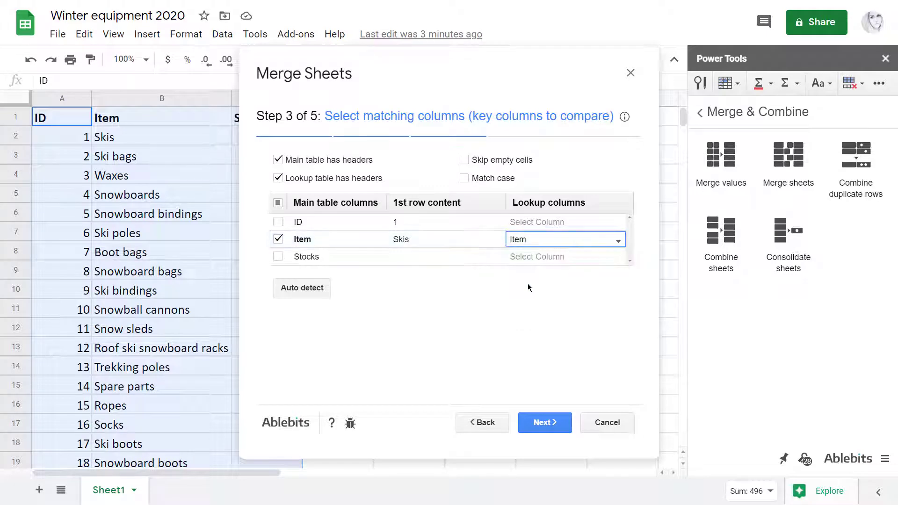
Have the lookup ArticleID column update the values in the ID column.
{"action": "left_click", "coordinate": [544, 423]}
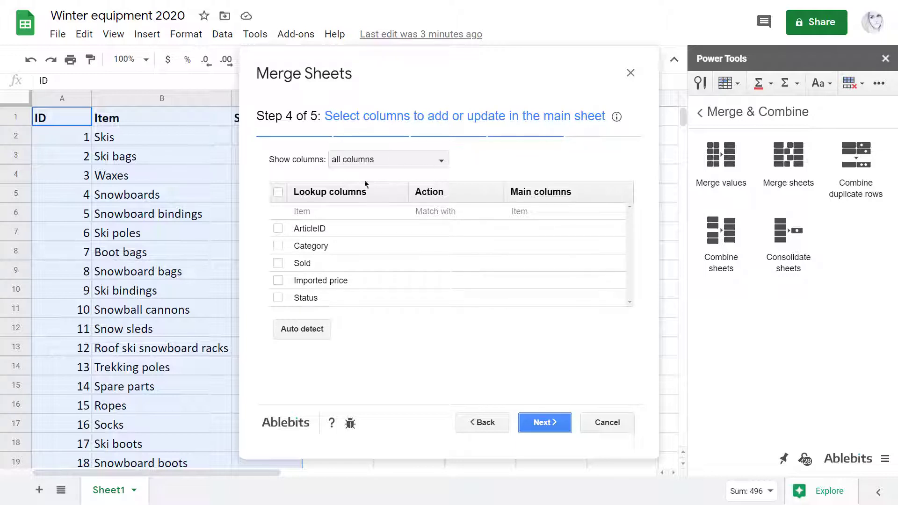
{"action": "left_click", "coordinate": [278, 230]}
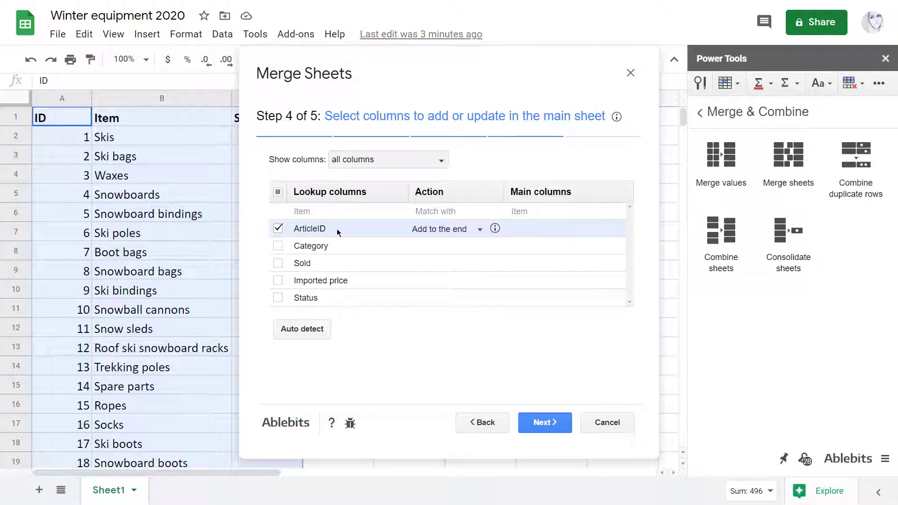
{"action": "left_click", "coordinate": [437, 229]}
{"action": "left_click", "coordinate": [441, 263]}
{"action": "left_click", "coordinate": [538, 229]}
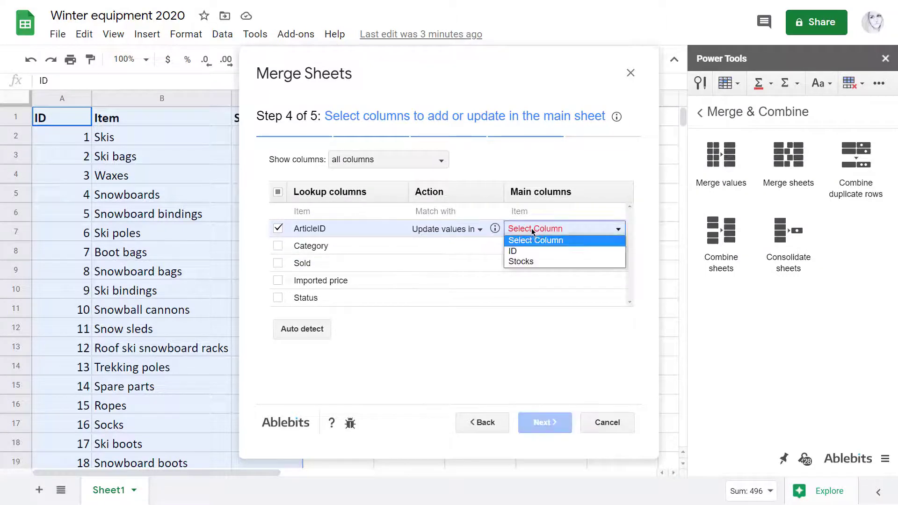
{"action": "left_click", "coordinate": [531, 253]}
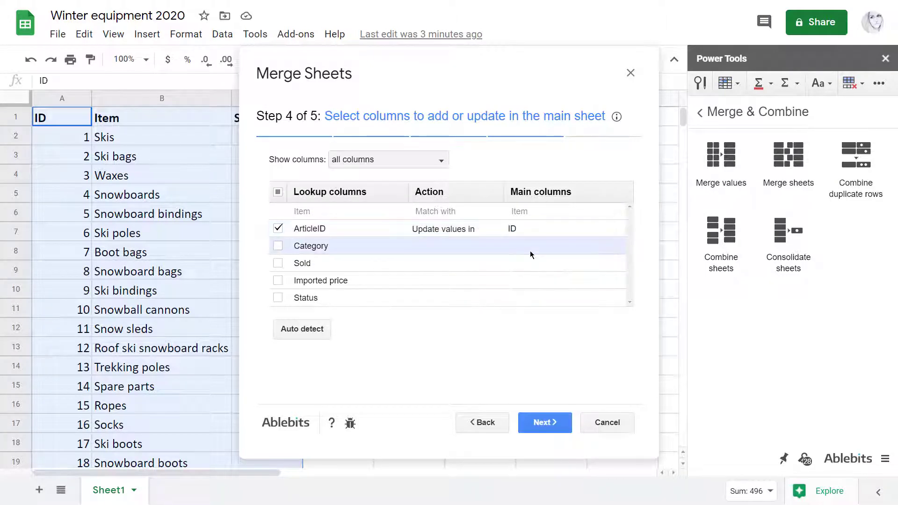
Add Category as a new column at the end and have Sold update the Stocks column.
{"action": "left_click", "coordinate": [279, 246]}
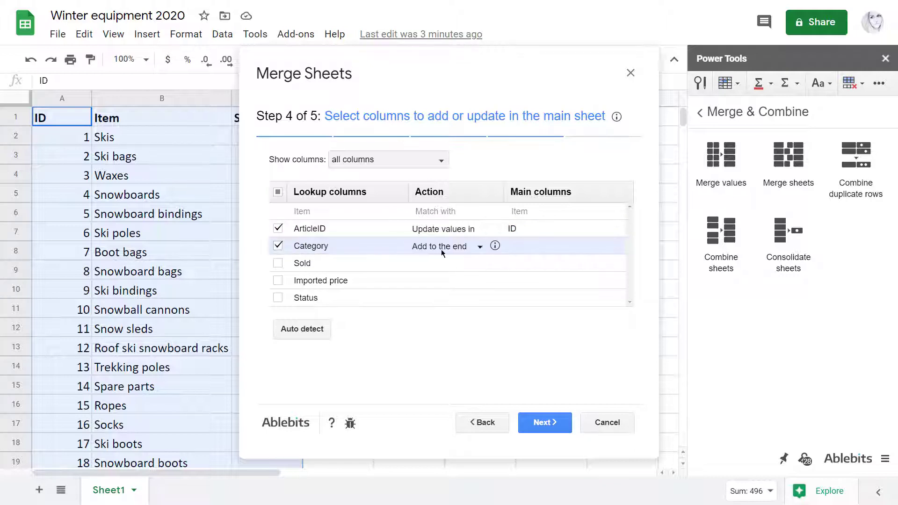
{"action": "left_click", "coordinate": [458, 251]}
{"action": "left_click", "coordinate": [455, 270]}
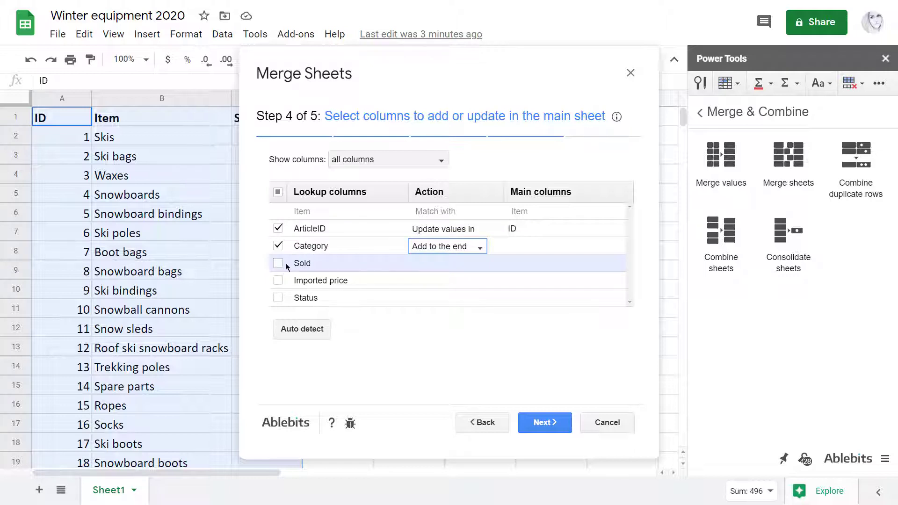
{"action": "left_click", "coordinate": [278, 263]}
{"action": "left_click", "coordinate": [449, 264]}
{"action": "left_click", "coordinate": [443, 297]}
{"action": "left_click", "coordinate": [531, 263]}
{"action": "left_click", "coordinate": [529, 285]}
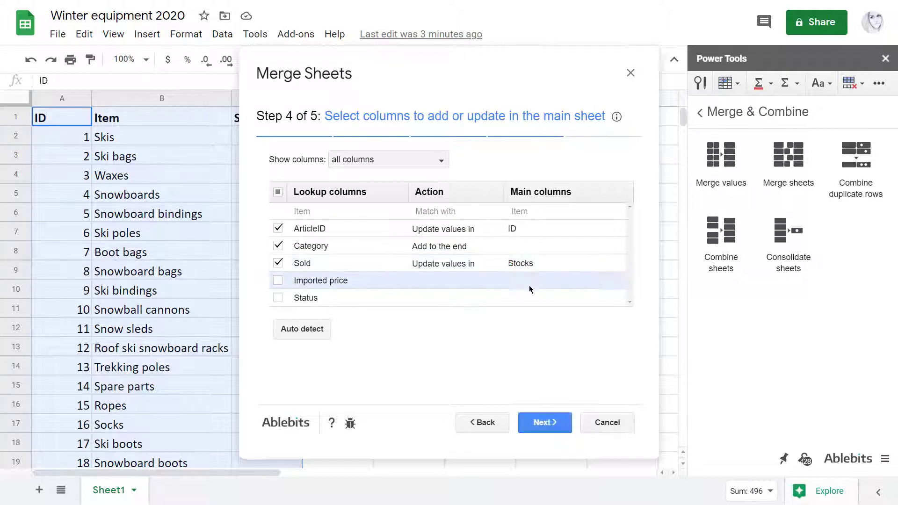
Add non-matching rows and a status column, keep light green highlighting, and run the merge.
{"action": "left_click", "coordinate": [545, 423]}
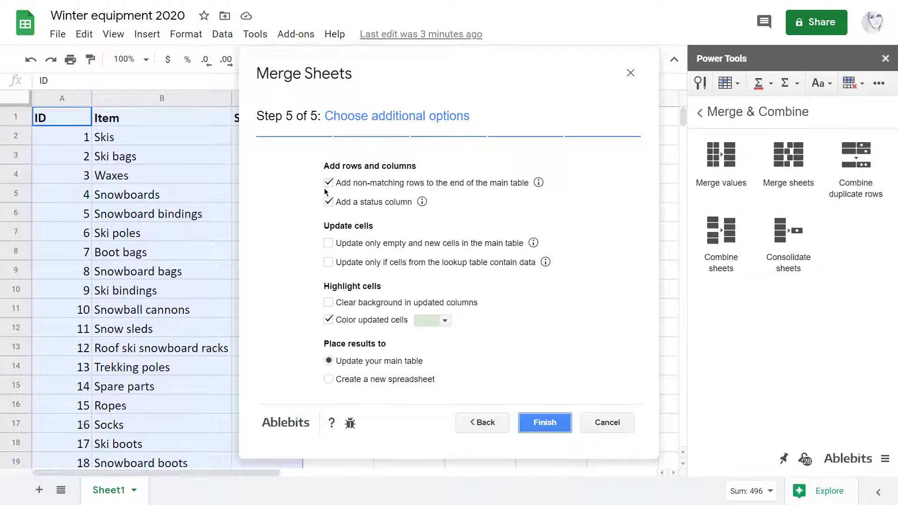
{"action": "left_click", "coordinate": [539, 183]}
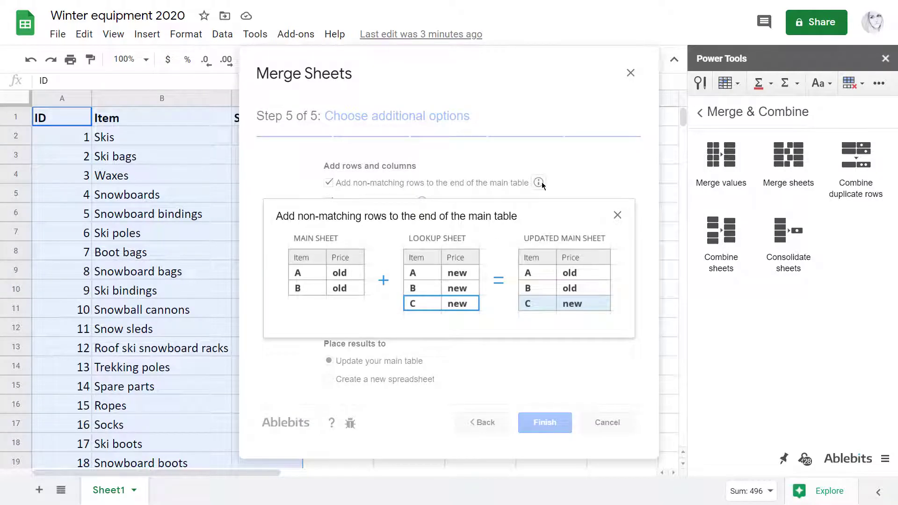
{"action": "left_click", "coordinate": [617, 215]}
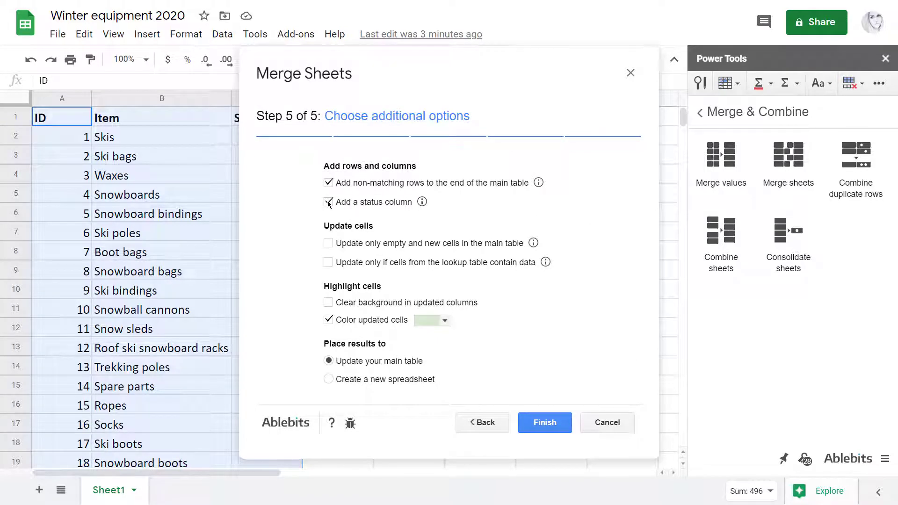
{"action": "left_click", "coordinate": [423, 202]}
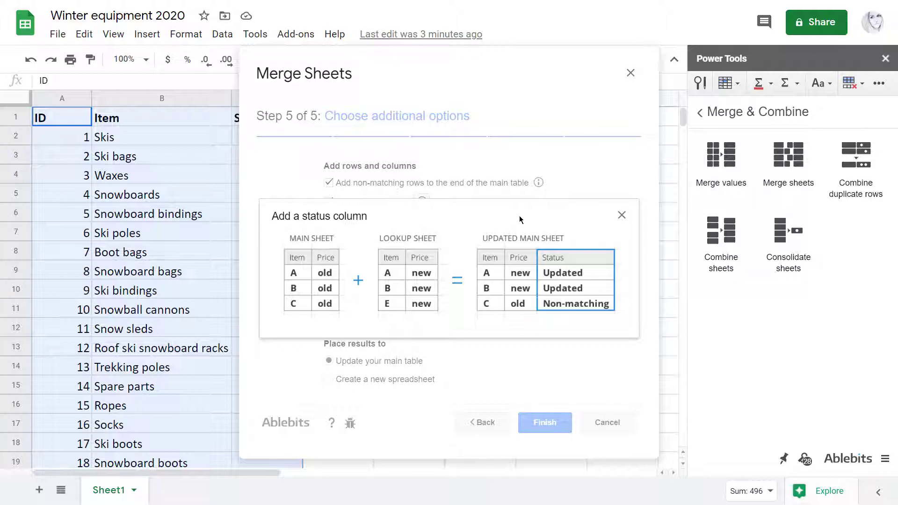
{"action": "left_click", "coordinate": [622, 216]}
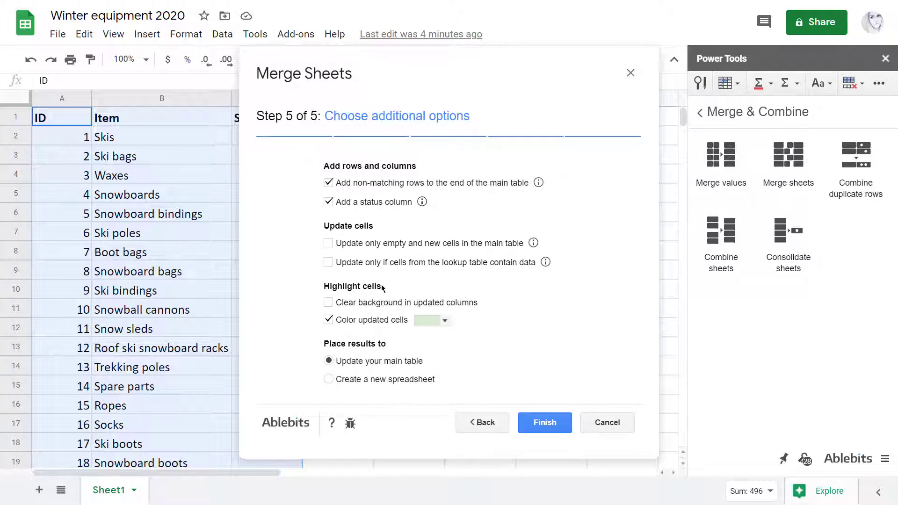
{"action": "left_click", "coordinate": [438, 321]}
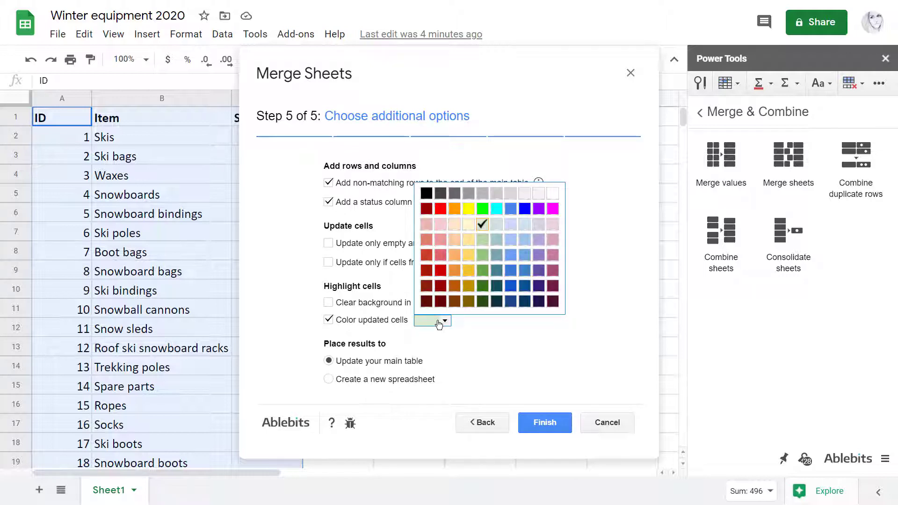
{"action": "left_click", "coordinate": [438, 324]}
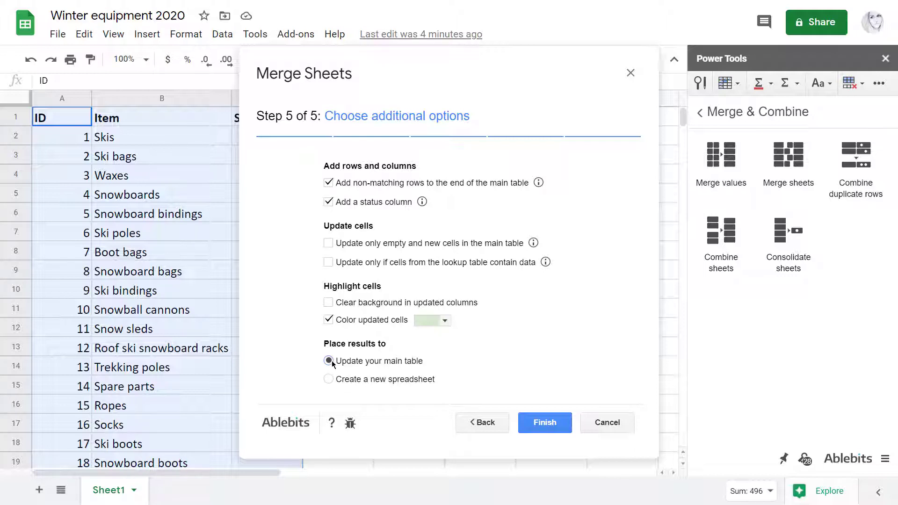
{"action": "left_click", "coordinate": [550, 427]}
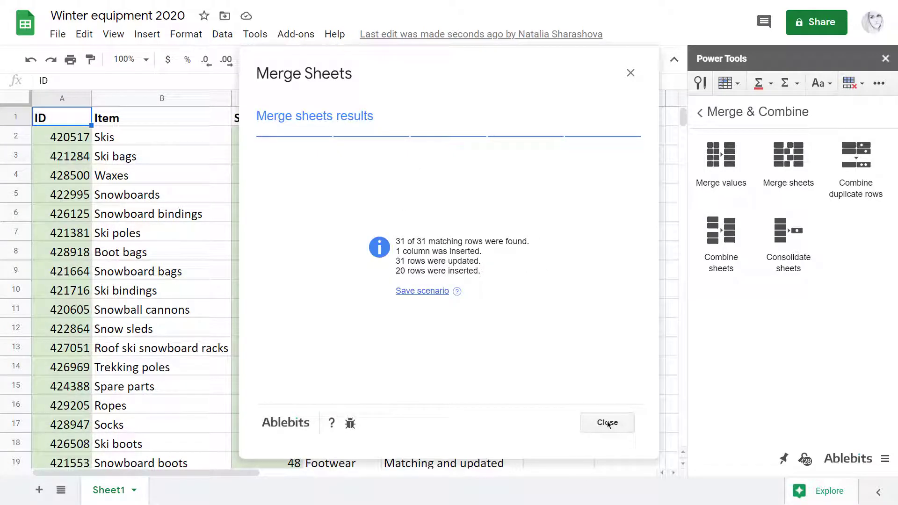
Close the results summary and scroll through the green-highlighted updated rows and 20 'New row' entries.
{"action": "left_click", "coordinate": [607, 422]}
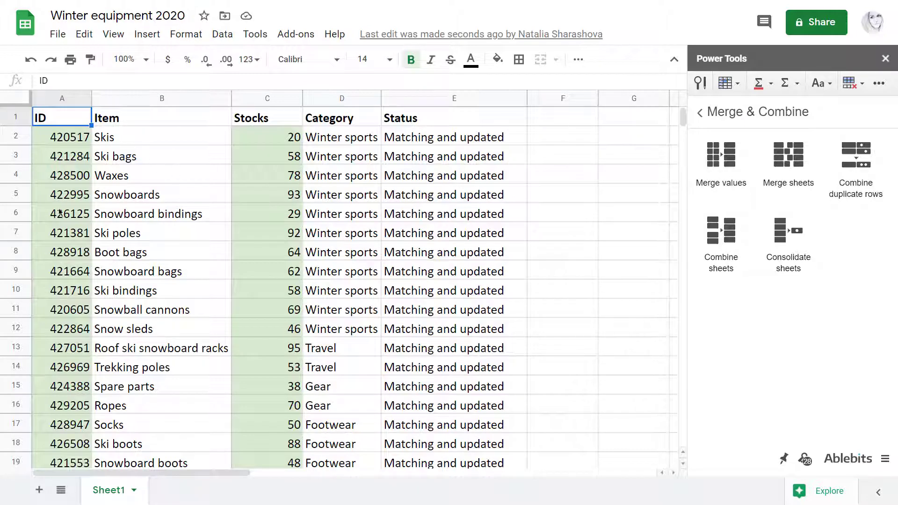
{"action": "scroll", "coordinate": [61, 214], "scroll_direction": "down", "scroll_amount": 6}
{"action": "scroll", "coordinate": [78, 356], "scroll_direction": "up", "scroll_amount": 6}
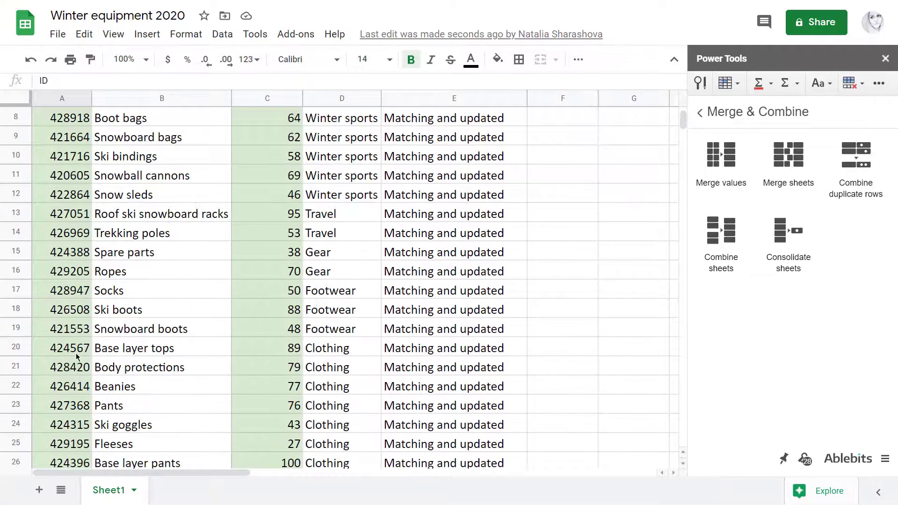
{"action": "scroll", "coordinate": [266, 196], "scroll_direction": "down", "scroll_amount": 2}
{"action": "scroll", "coordinate": [266, 192], "scroll_direction": "down", "scroll_amount": 6}
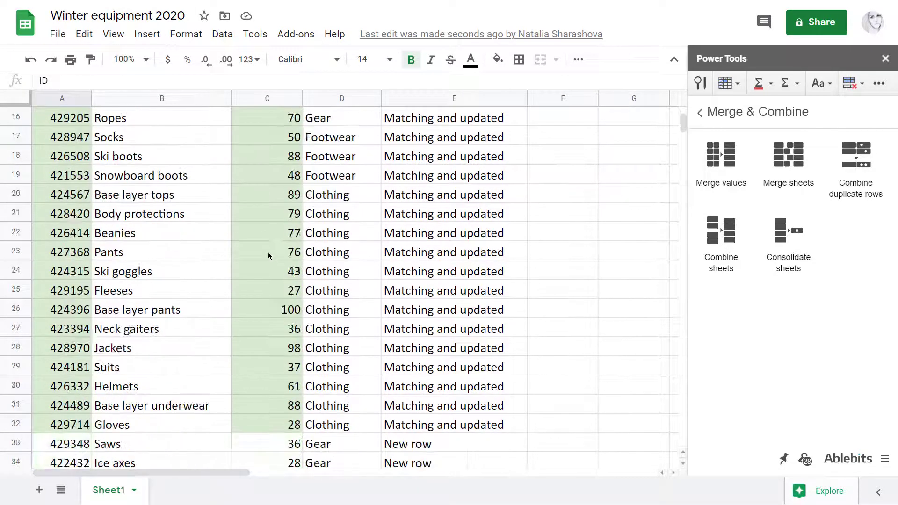
{"action": "scroll", "coordinate": [272, 276], "scroll_direction": "up", "scroll_amount": 6}
{"action": "scroll", "coordinate": [273, 277], "scroll_direction": "up", "scroll_amount": 2}
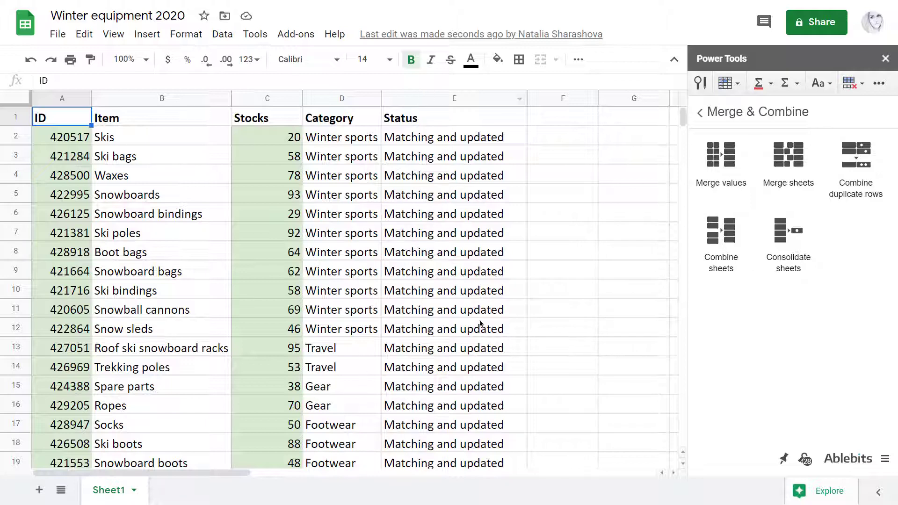
{"action": "scroll", "coordinate": [477, 403], "scroll_direction": "down", "scroll_amount": 2}
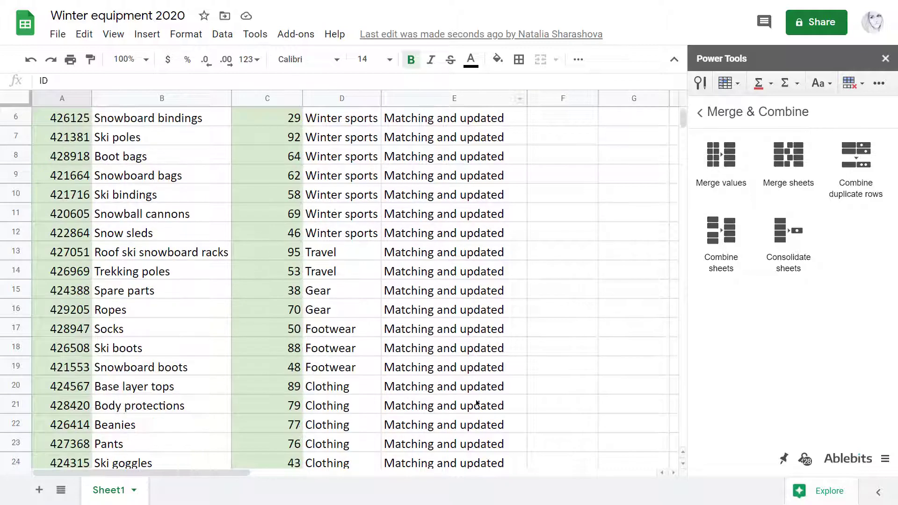
{"action": "scroll", "coordinate": [476, 403], "scroll_direction": "down", "scroll_amount": 3}
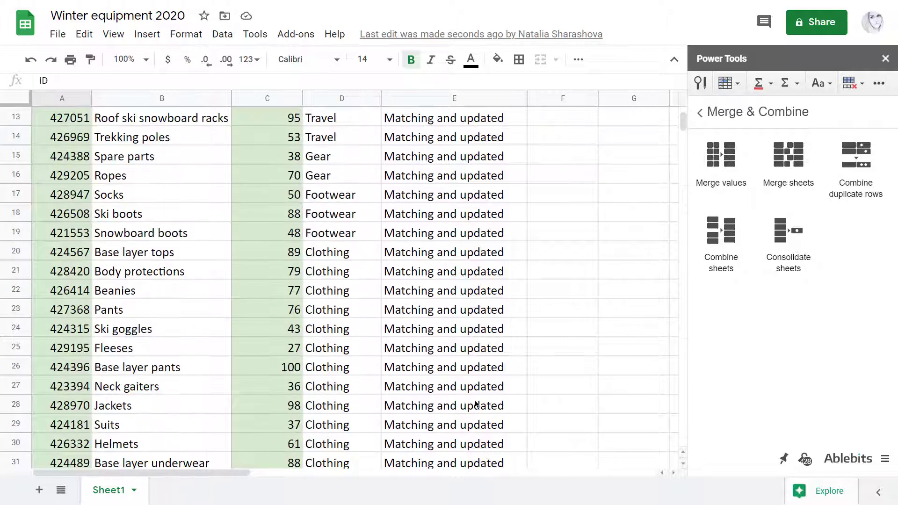
{"action": "scroll", "coordinate": [476, 404], "scroll_direction": "down", "scroll_amount": 3}
{"action": "scroll", "coordinate": [476, 404], "scroll_direction": "down", "scroll_amount": 6}
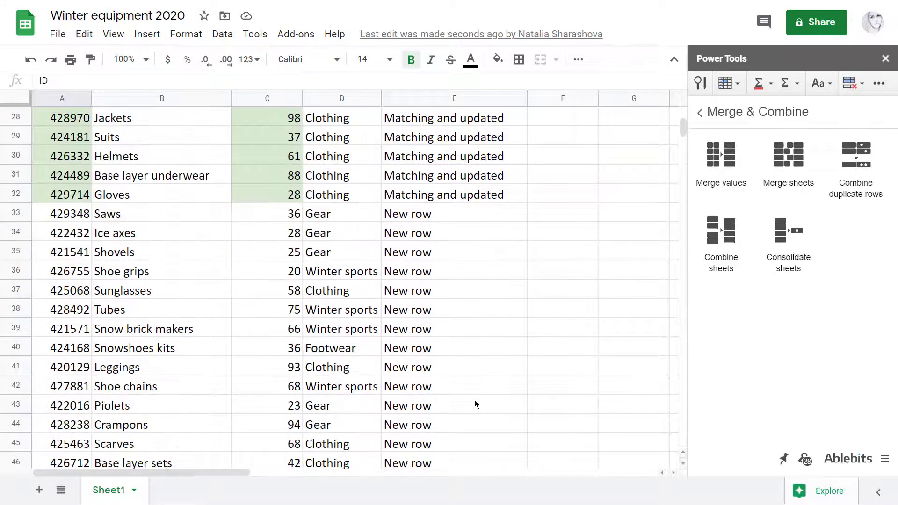
{"action": "scroll", "coordinate": [476, 400], "scroll_direction": "up", "scroll_amount": 10}
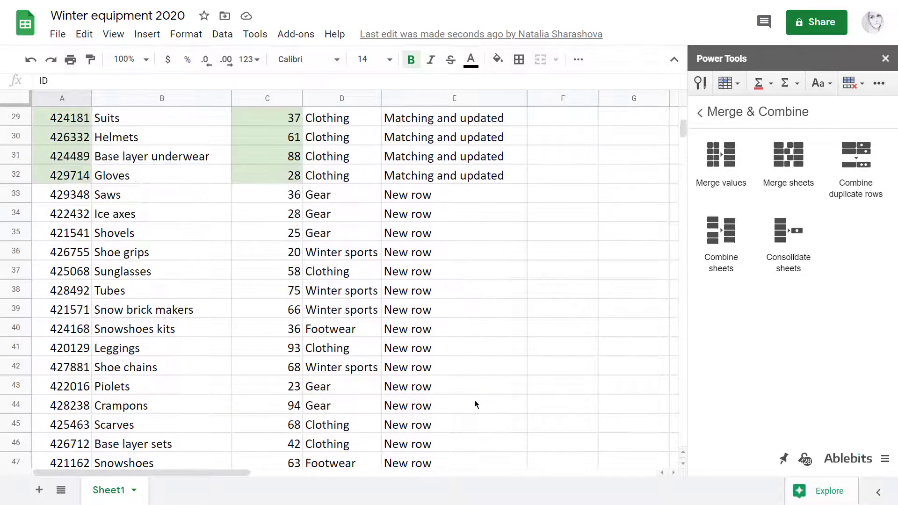
{"action": "scroll", "coordinate": [477, 404], "scroll_direction": "up", "scroll_amount": 3}
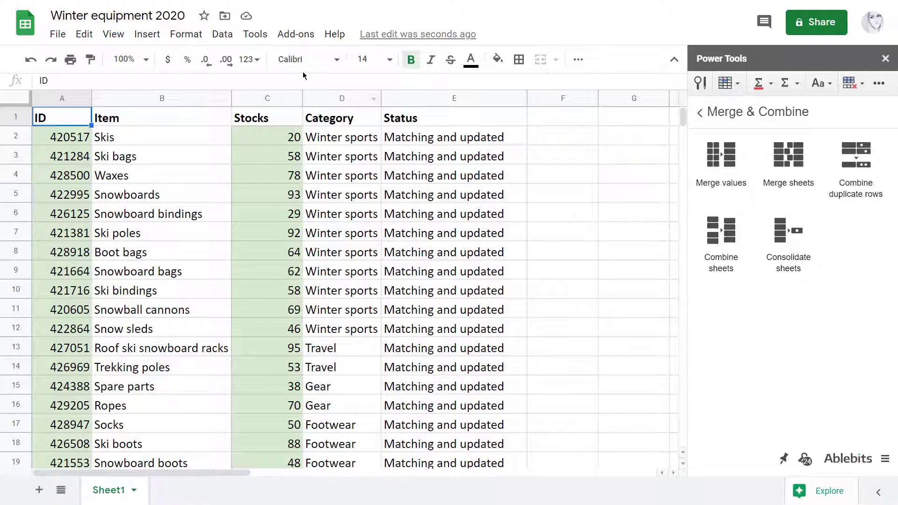
Bring up the Add-ons menu to manage the installed Power Tools and Merge Sheets add-ons.
{"action": "left_click", "coordinate": [295, 34]}
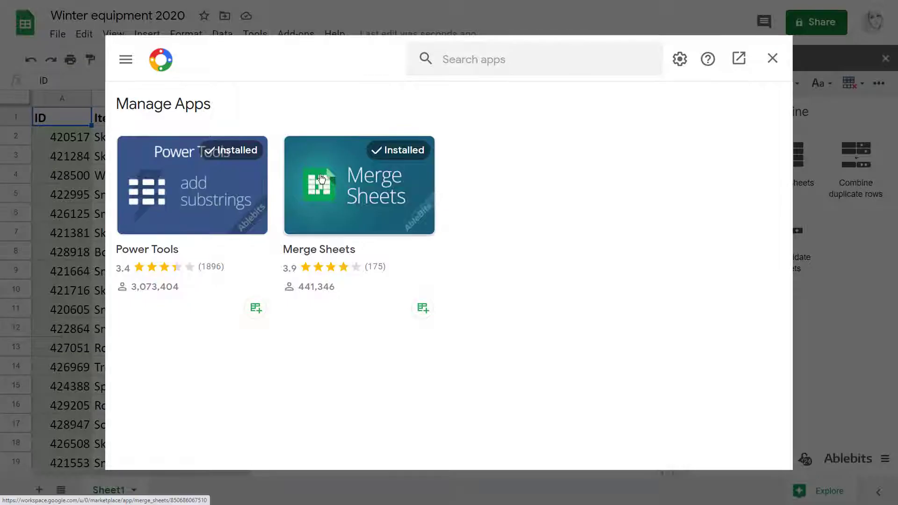